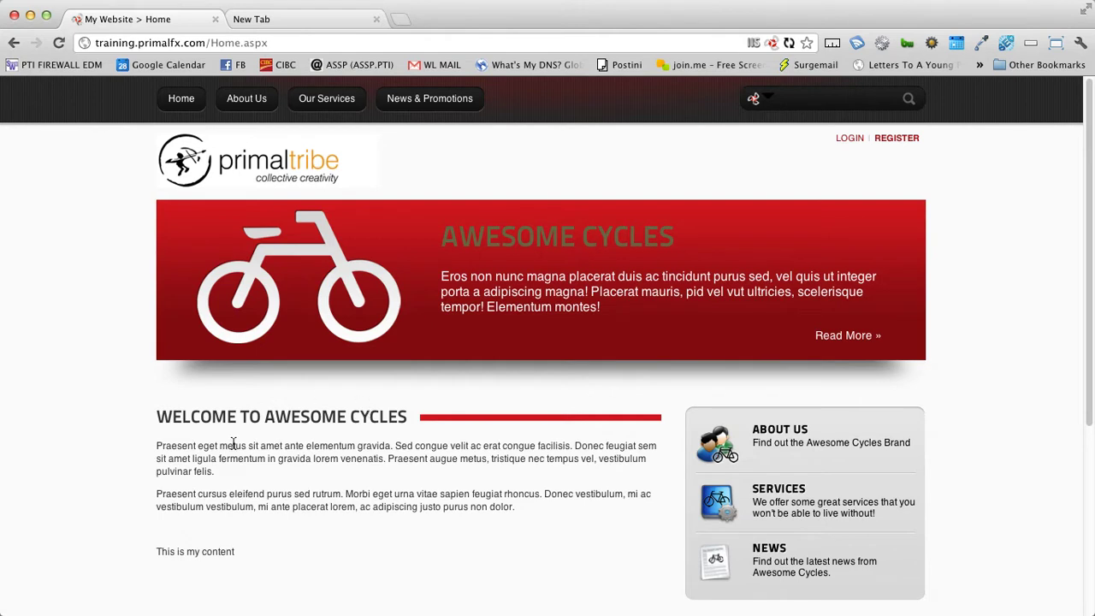
Step: Sign in to the site with the host superuser account and its password
left_click_drag(193, 458, 240, 502)
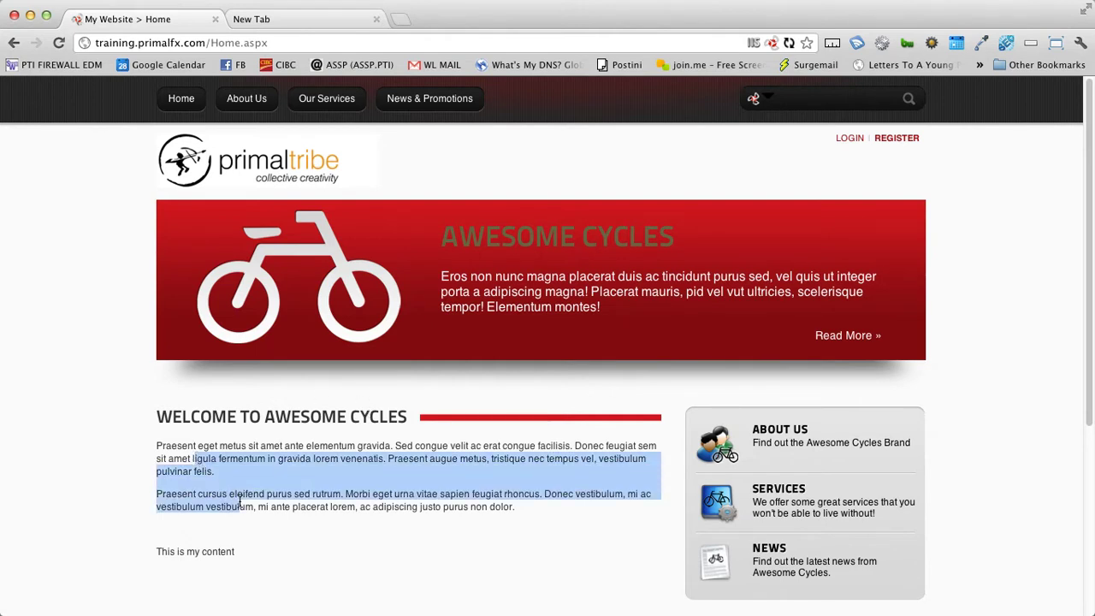
left_click(355, 470)
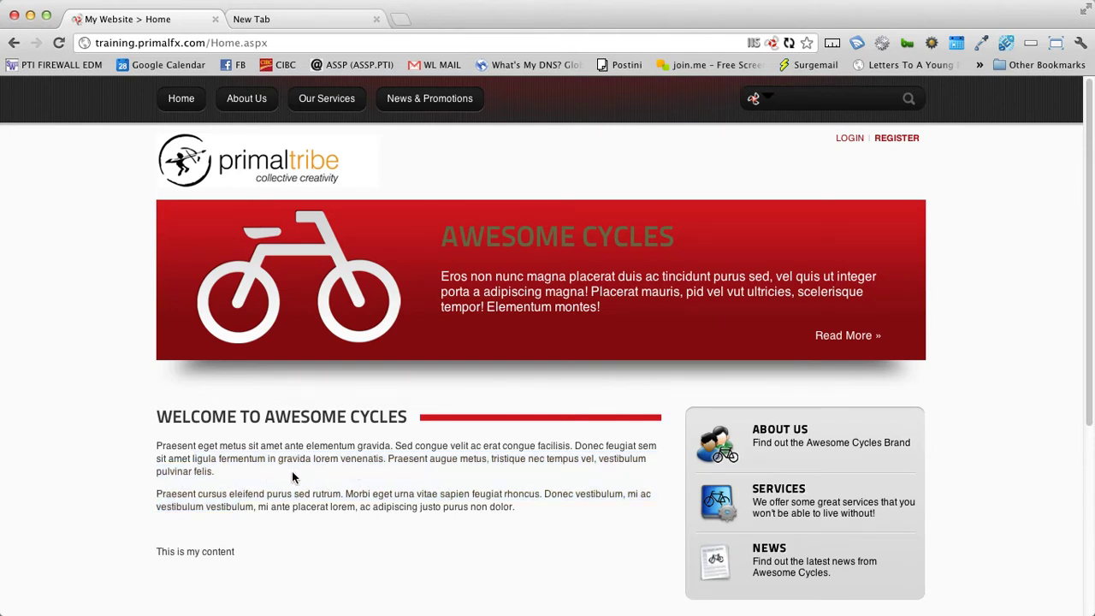
left_click(855, 139)
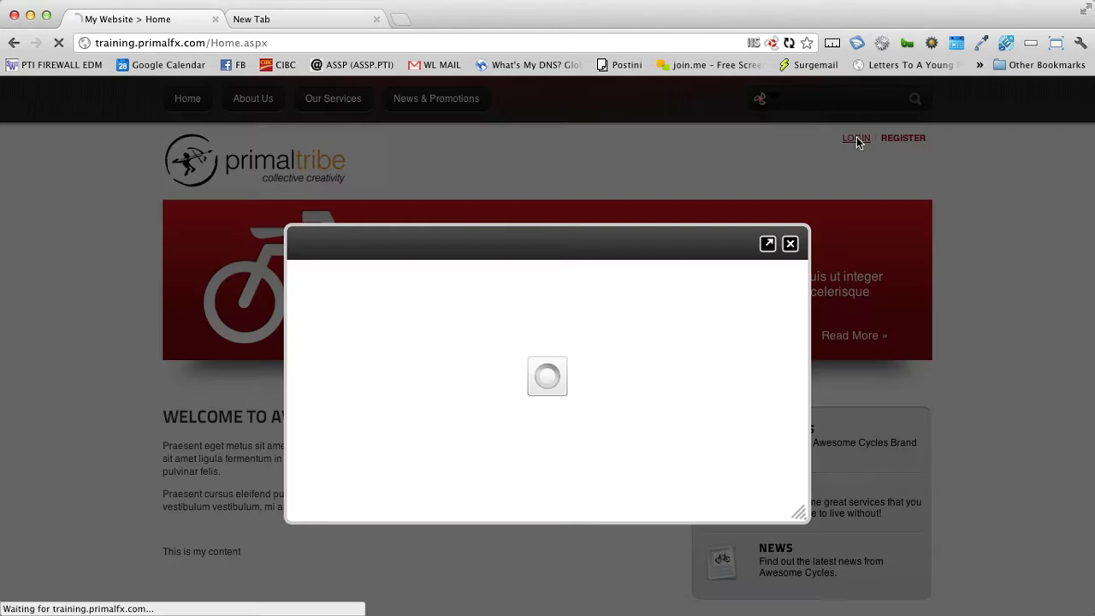
key("Tab")
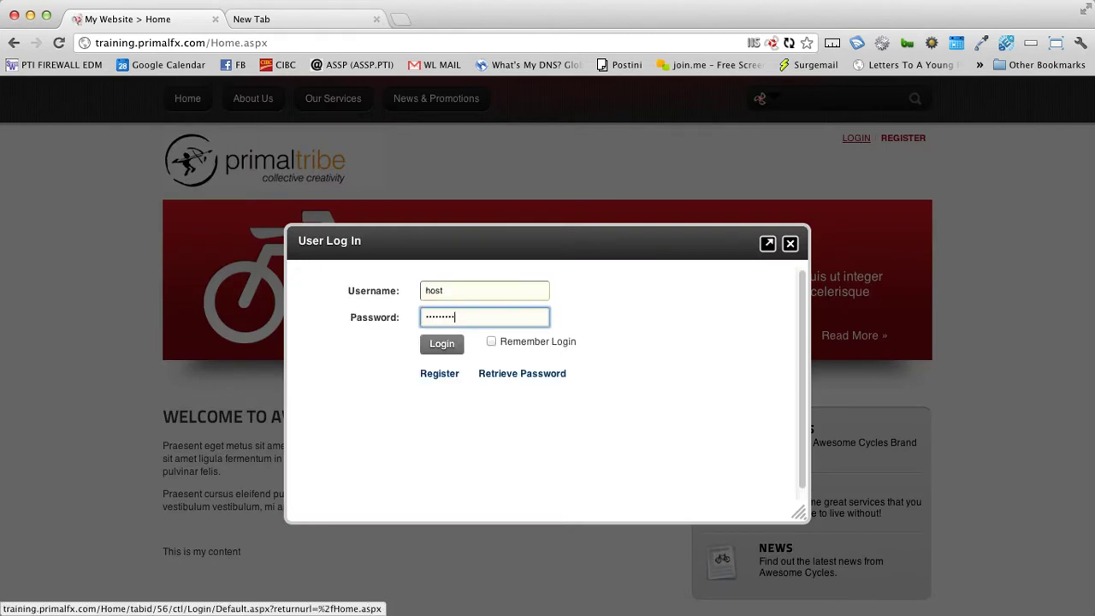
key("Return")
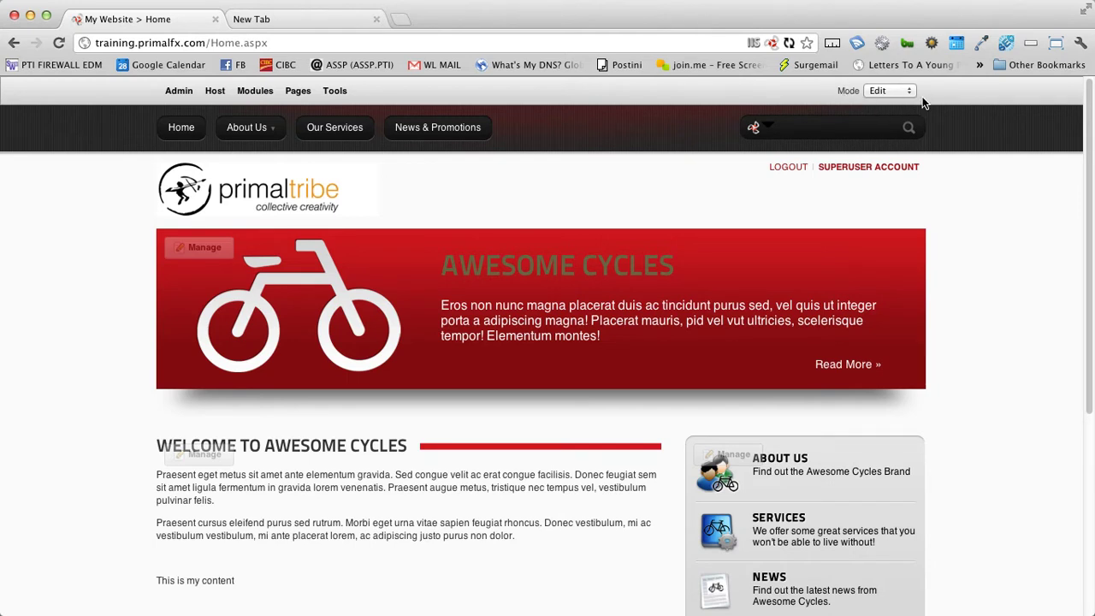
left_click(908, 93)
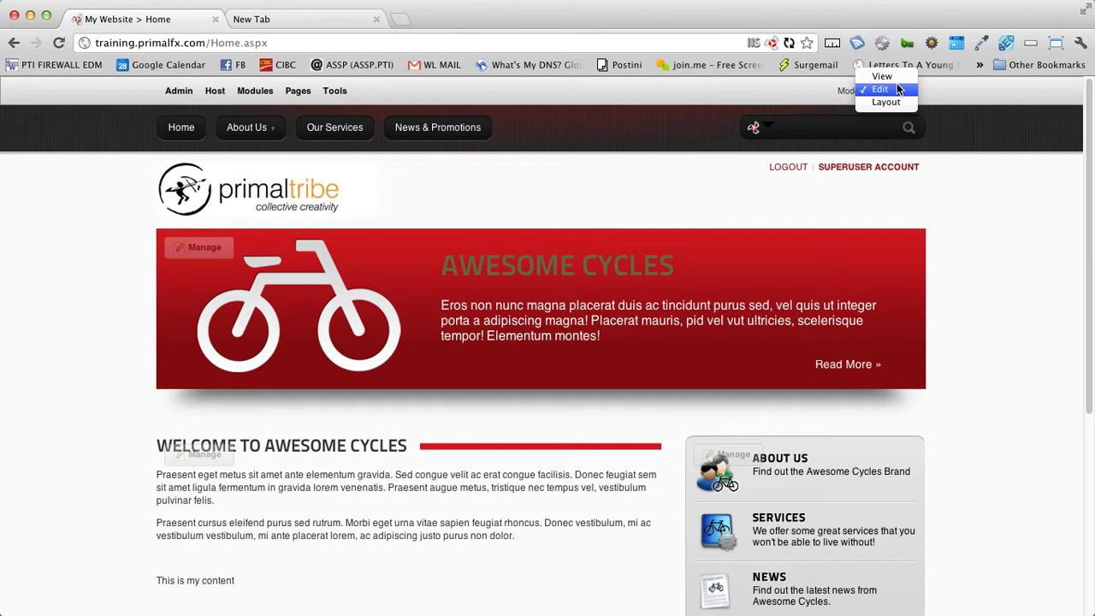
Step: Switch the Home page to Layout mode and review its SocialMediaPane and ContentPane areas
left_click(896, 102)
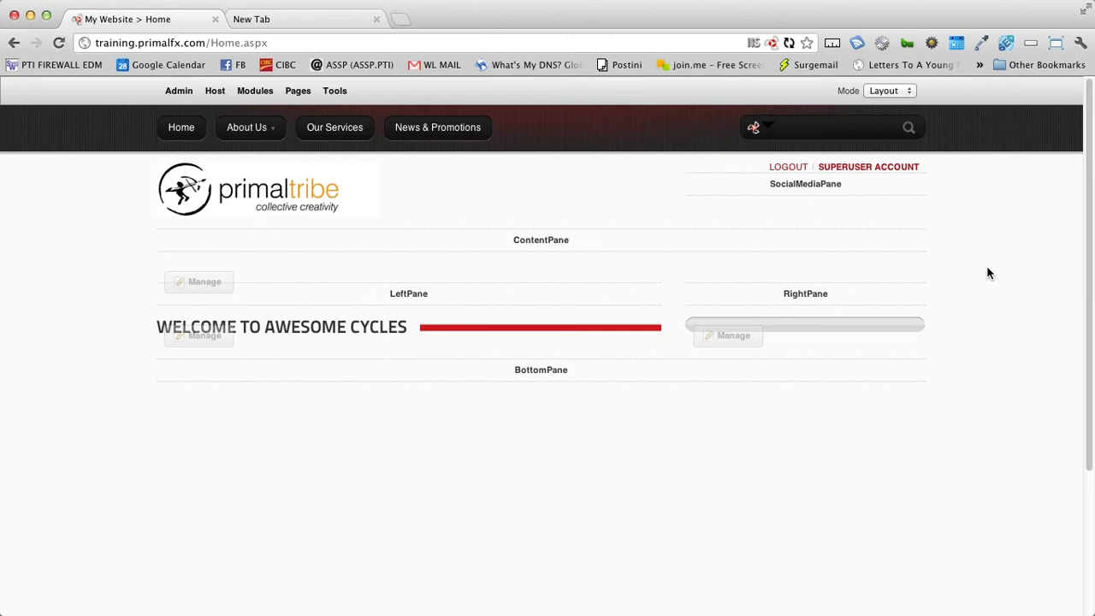
double_click(806, 183)
double_click(539, 239)
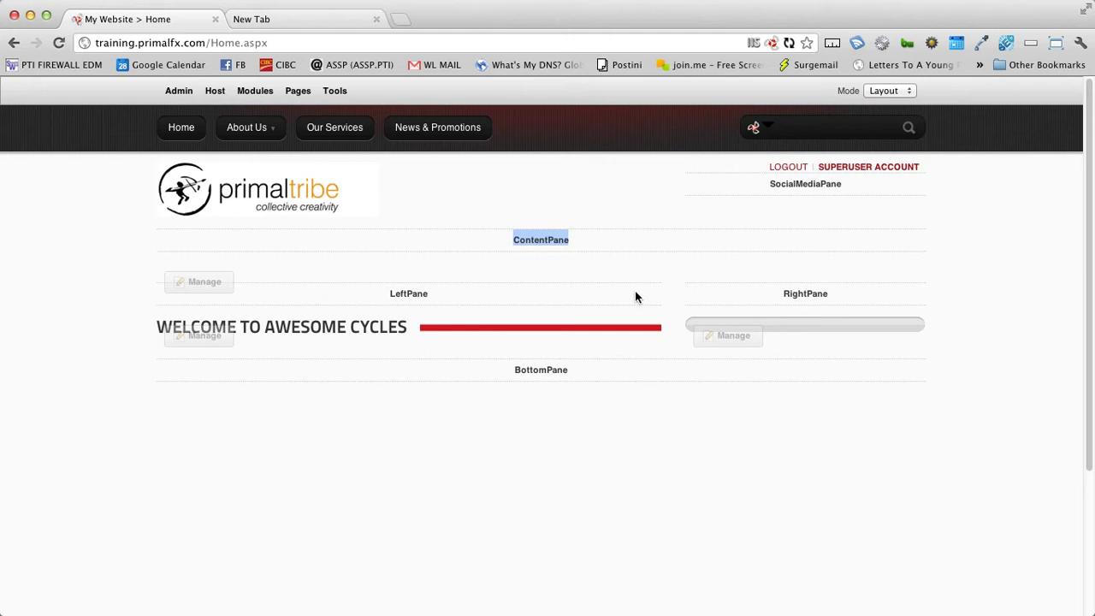
double_click(826, 183)
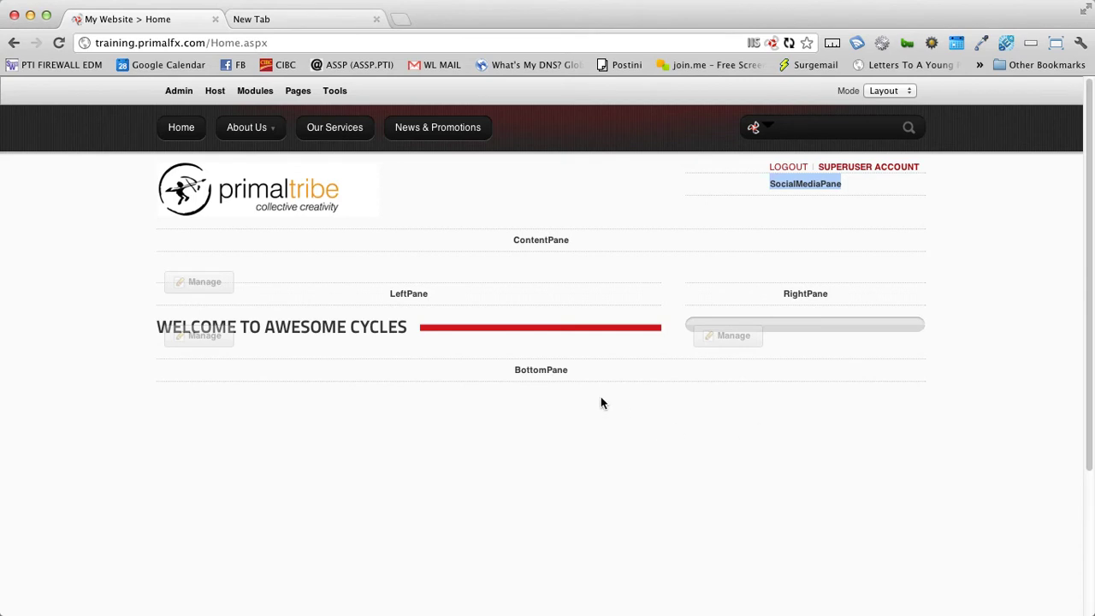
double_click(541, 240)
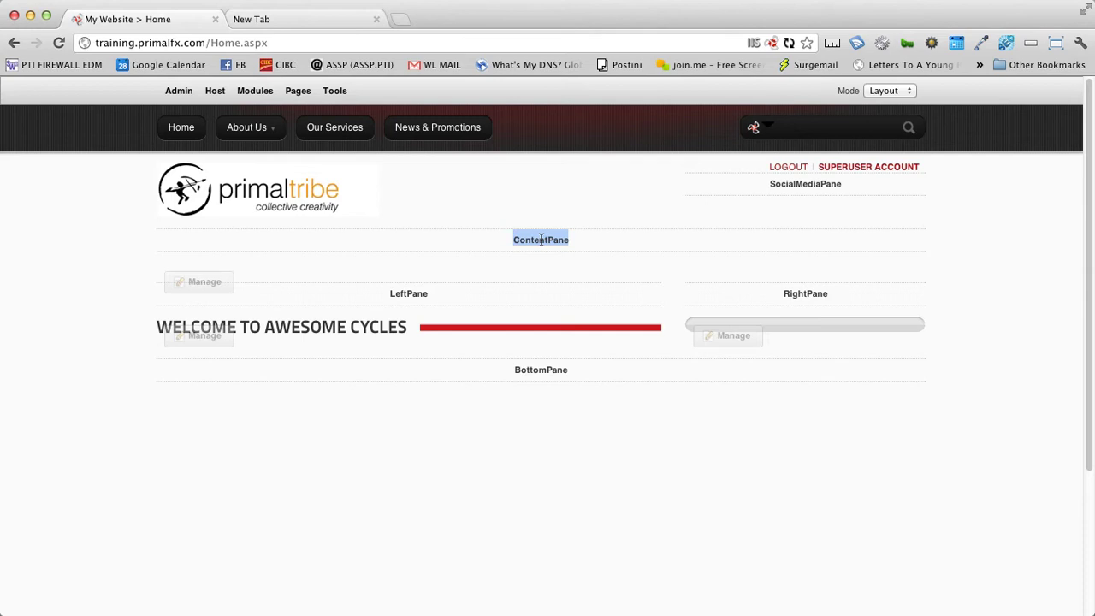
key("super+Tab")
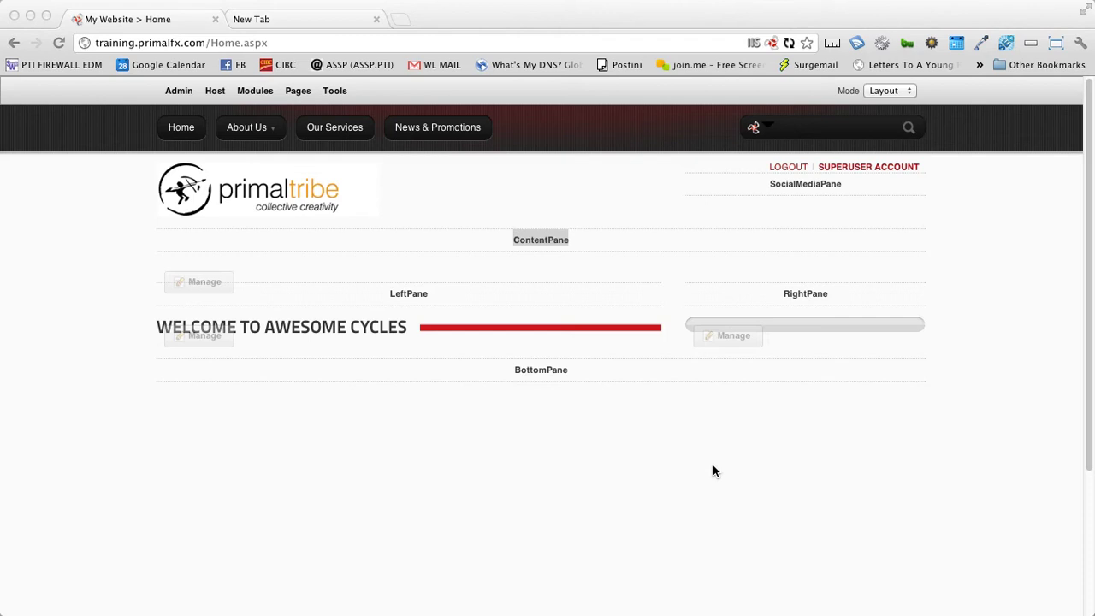
key("super+Tab")
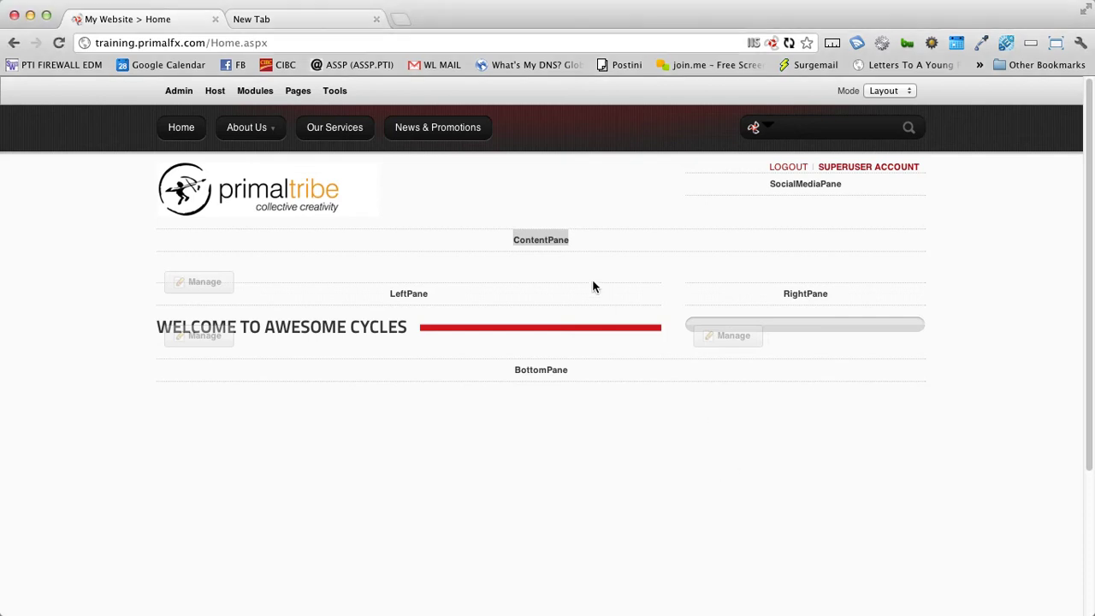
double_click(542, 242)
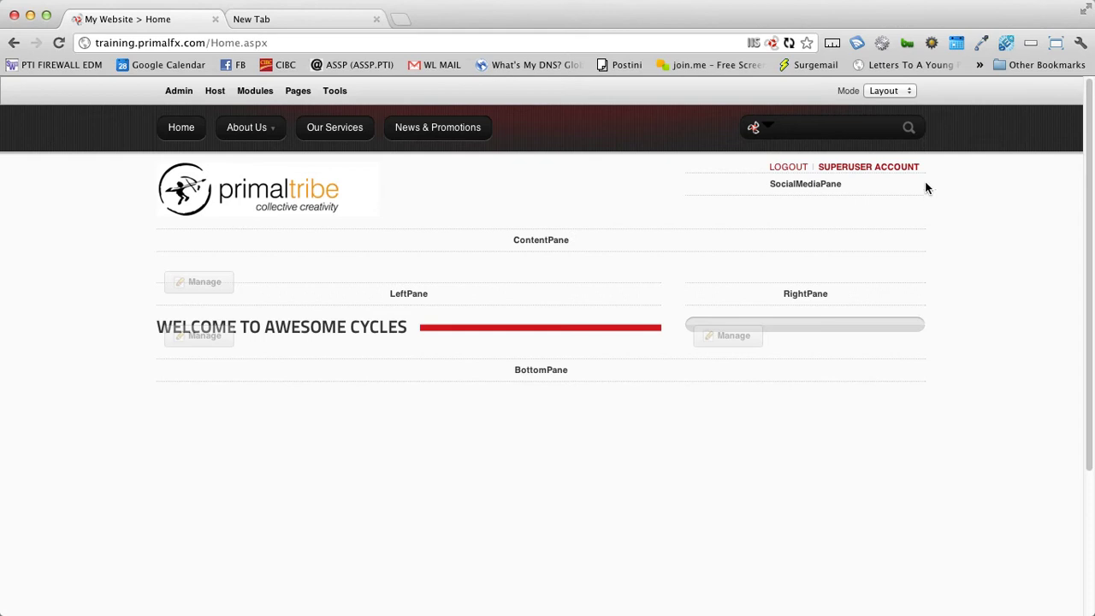
left_click(892, 91)
Step: Return to Edit mode, go to About Us > Our People, and delete its 'Enter Title' module
left_click(891, 96)
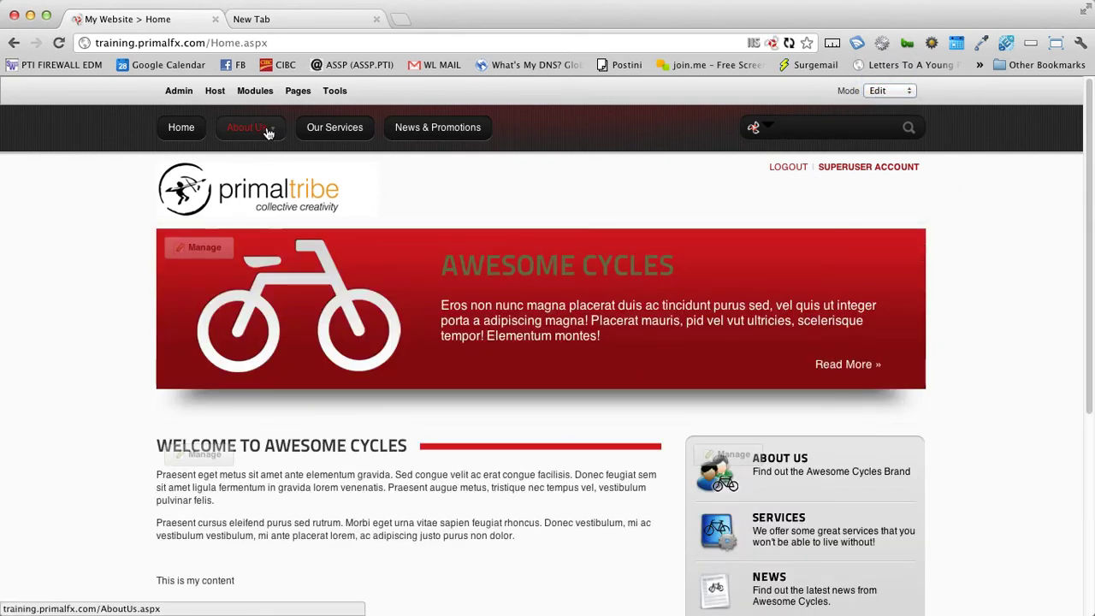
mouse_move(267, 130)
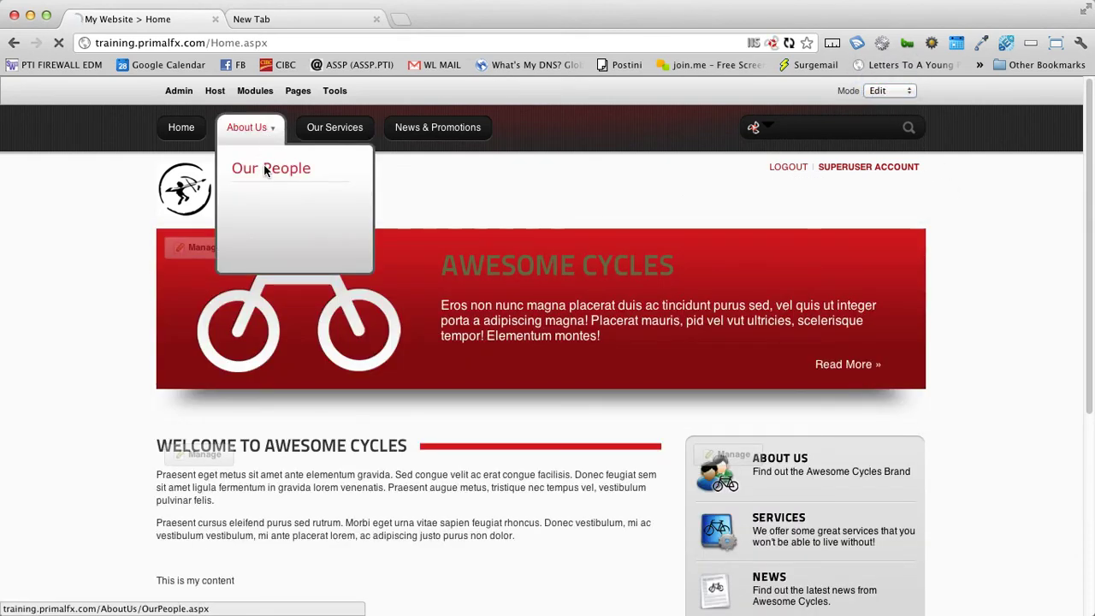
left_click(266, 167)
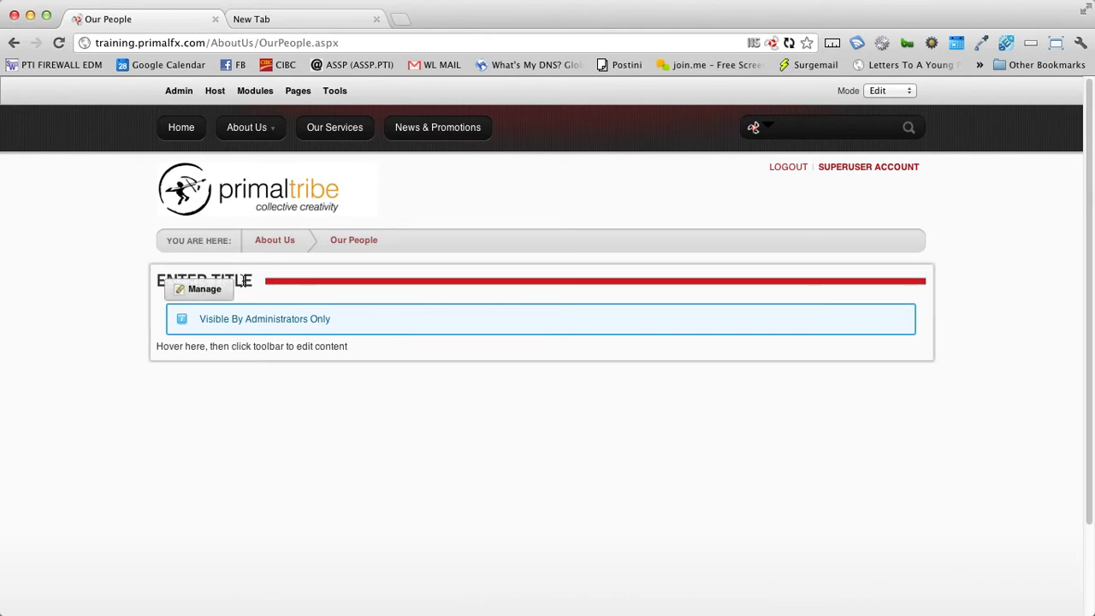
mouse_move(201, 289)
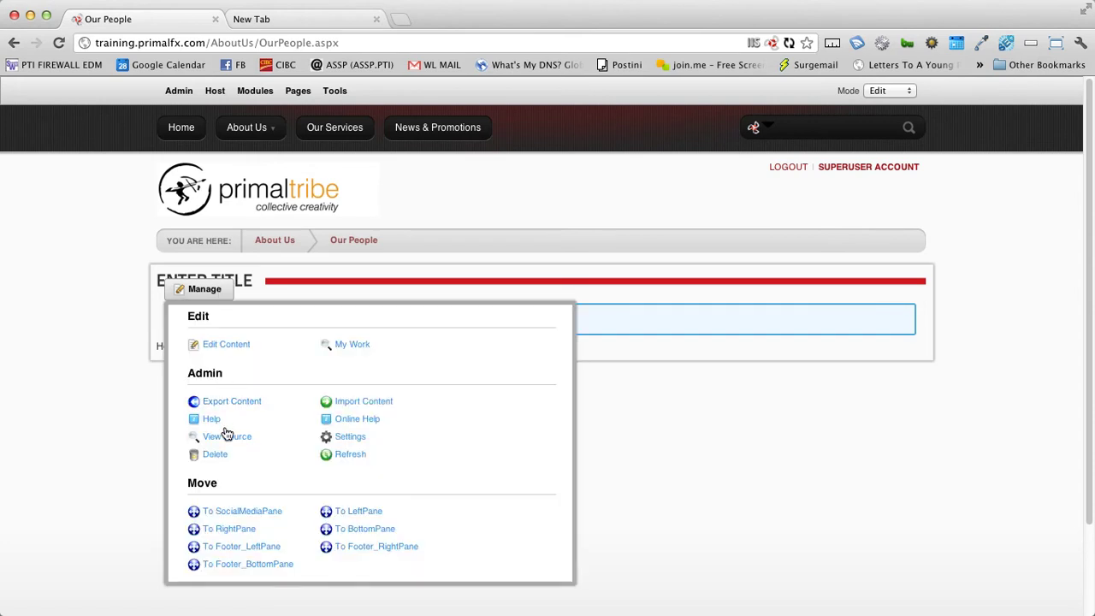
left_click(214, 454)
left_click(591, 396)
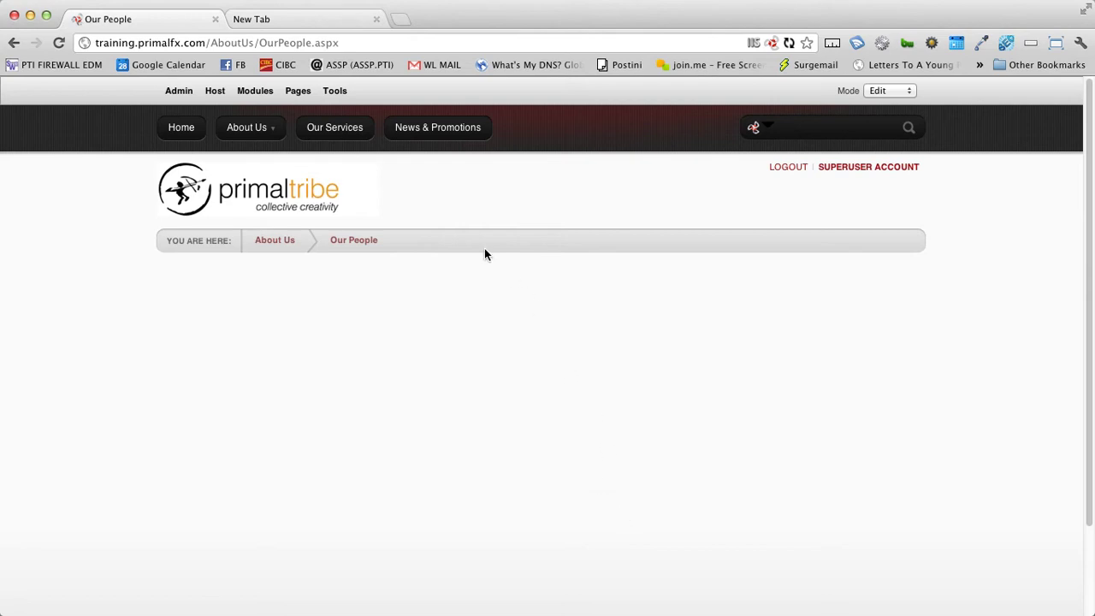
Step: Add an HTML module to the ContentPane of the Our People page
mouse_move(254, 92)
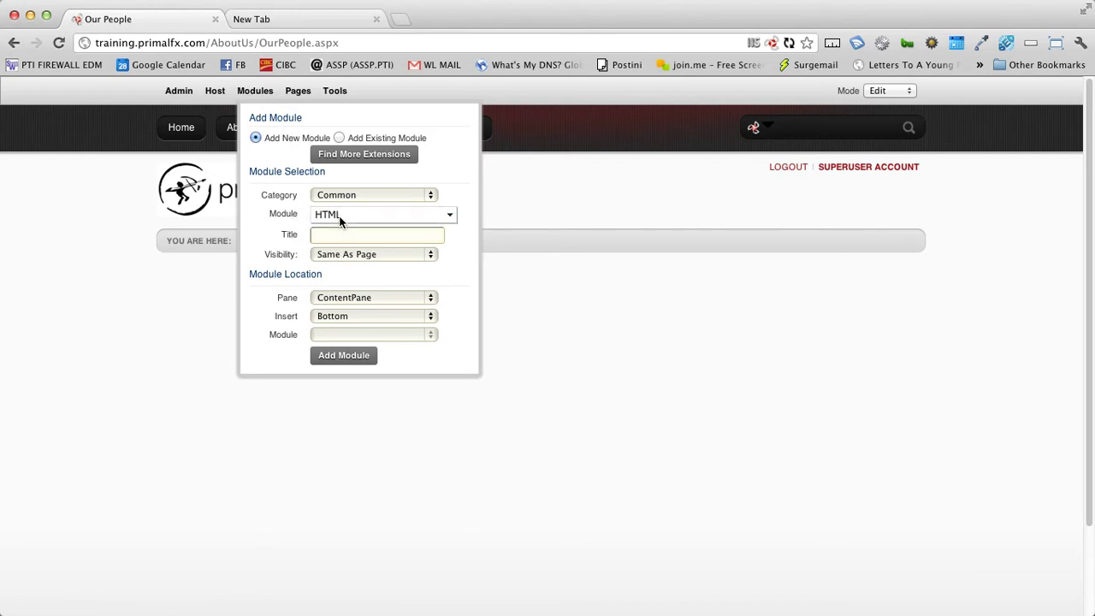
left_click(368, 298)
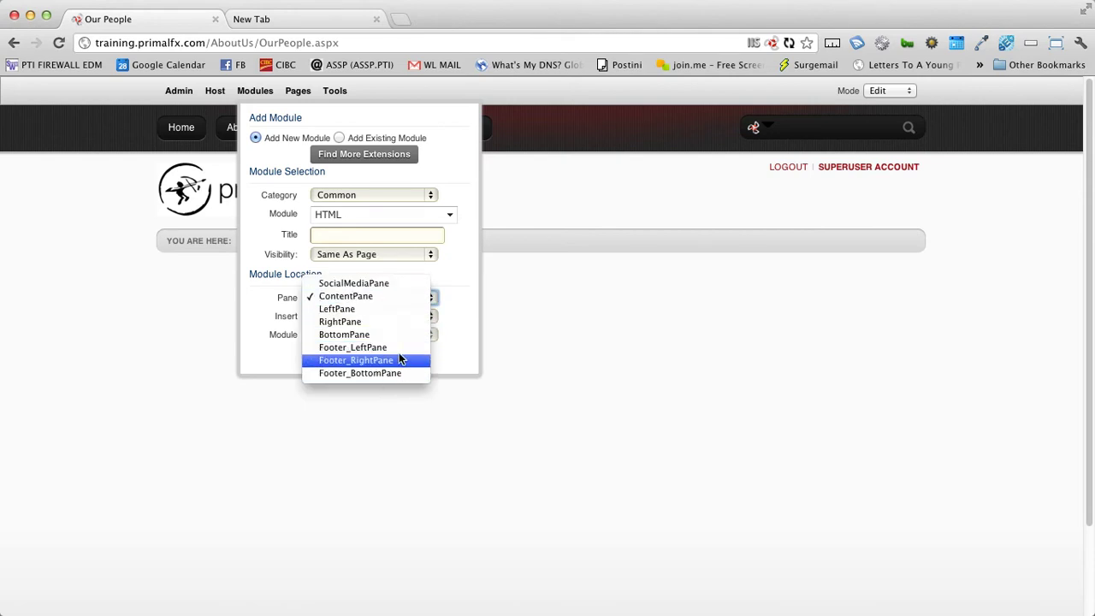
left_click(377, 298)
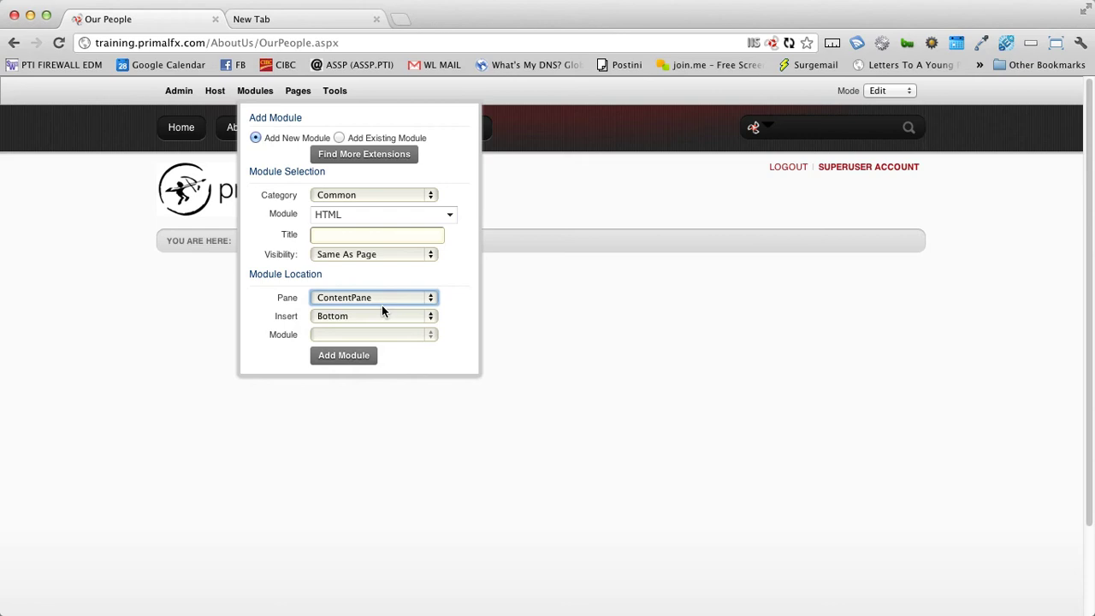
left_click(361, 357)
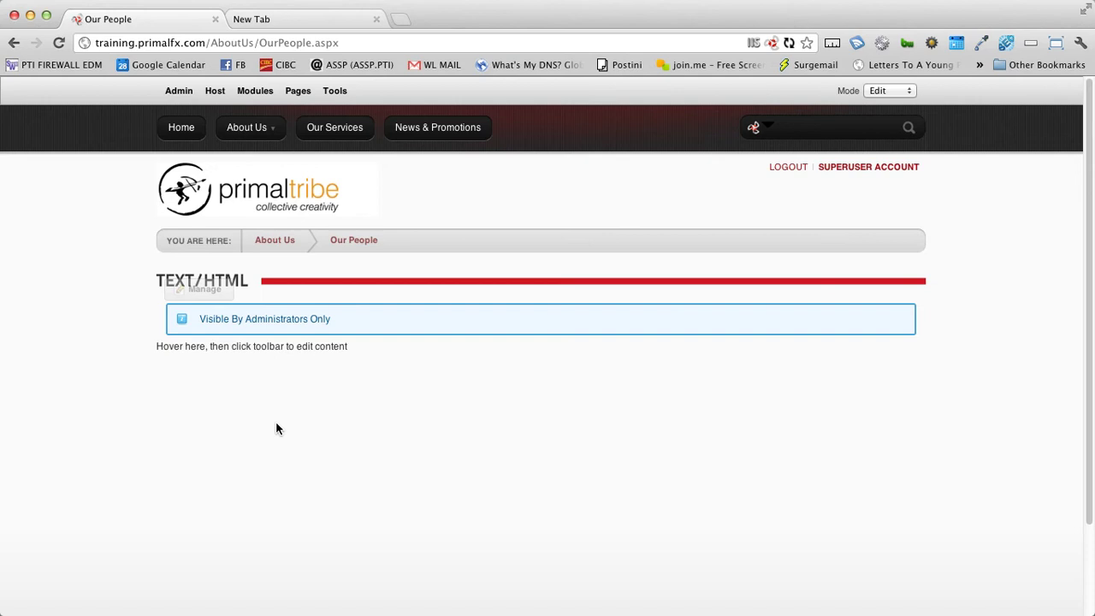
mouse_move(306, 346)
mouse_move(434, 315)
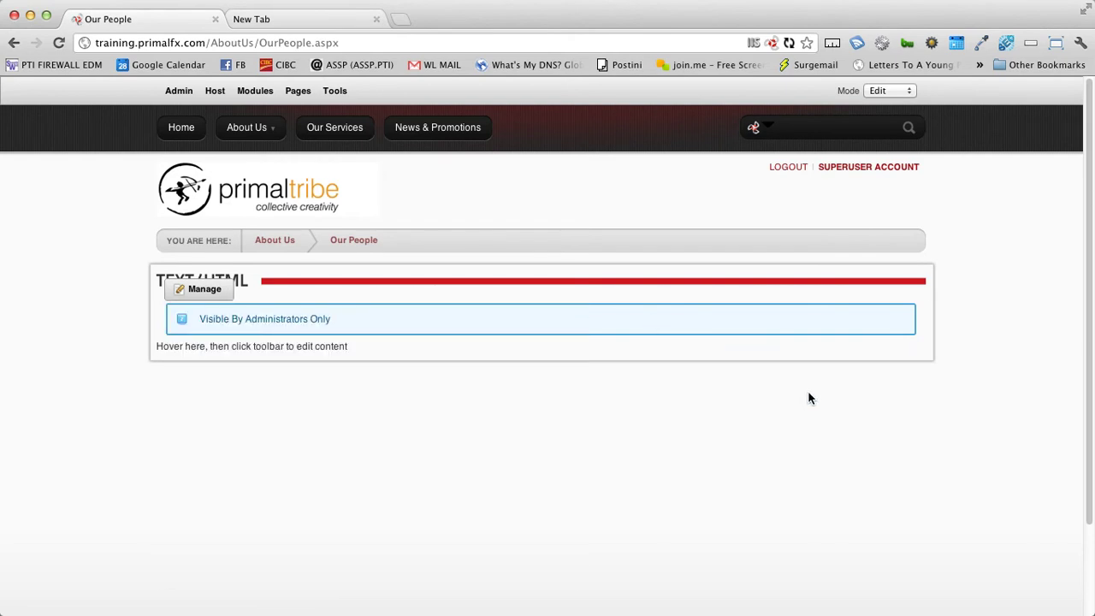
mouse_move(540, 315)
mouse_move(199, 290)
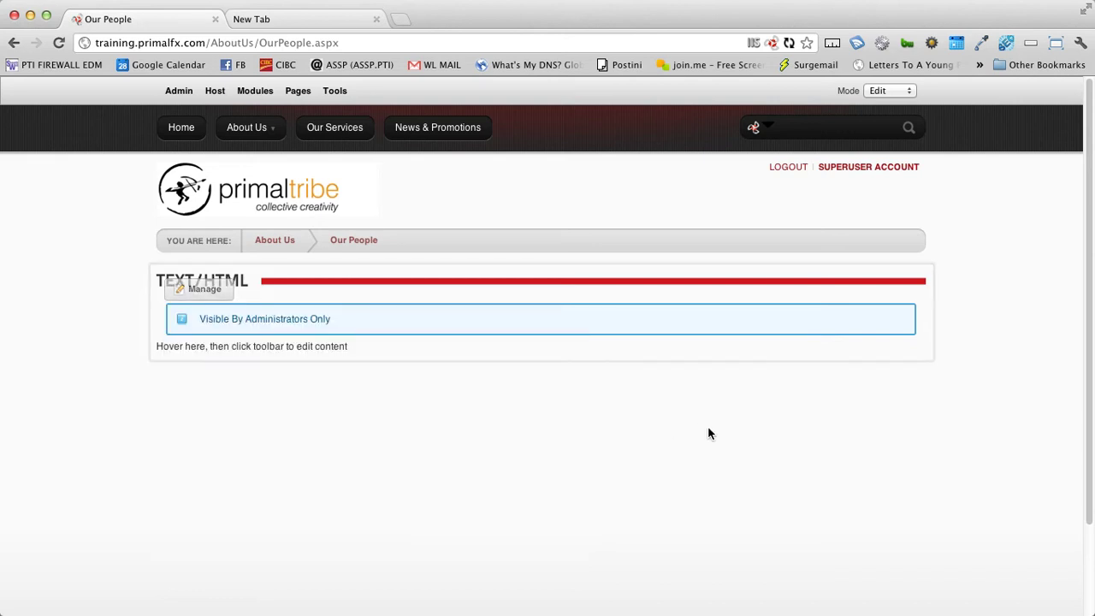
Step: Replace the HTML module's placeholder text with 'this is my typing' and save
mouse_move(213, 289)
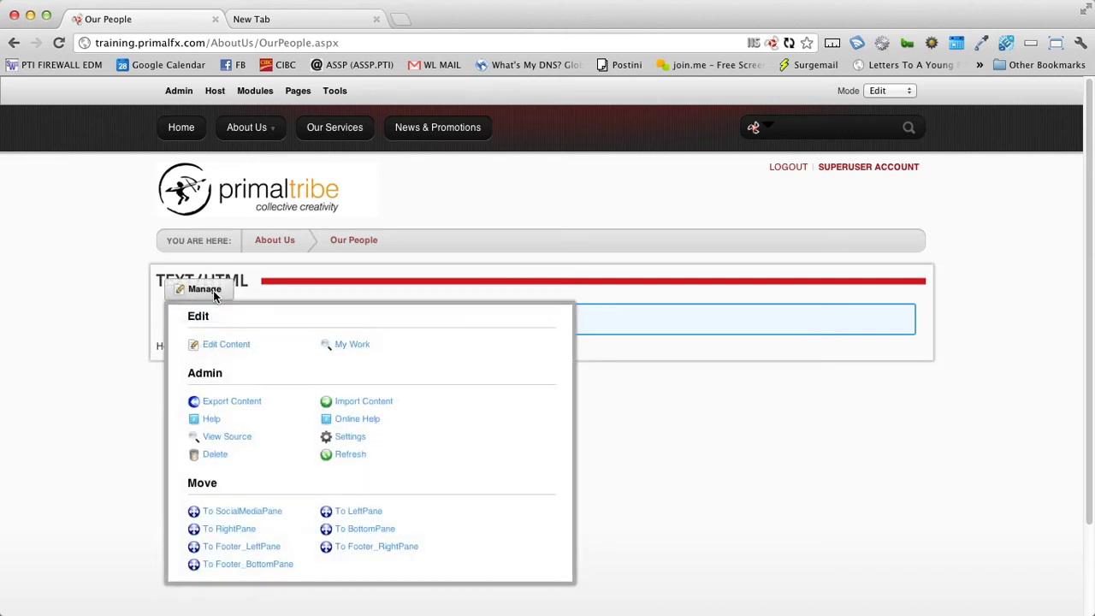
left_click(237, 350)
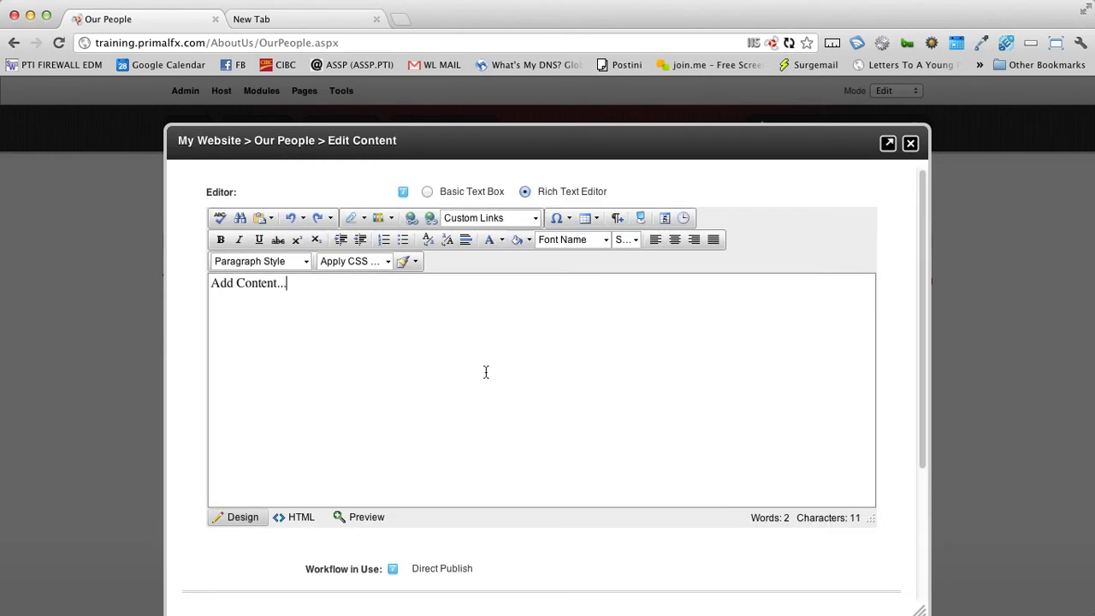
left_click_drag(354, 288, 208, 288)
type("this is m")
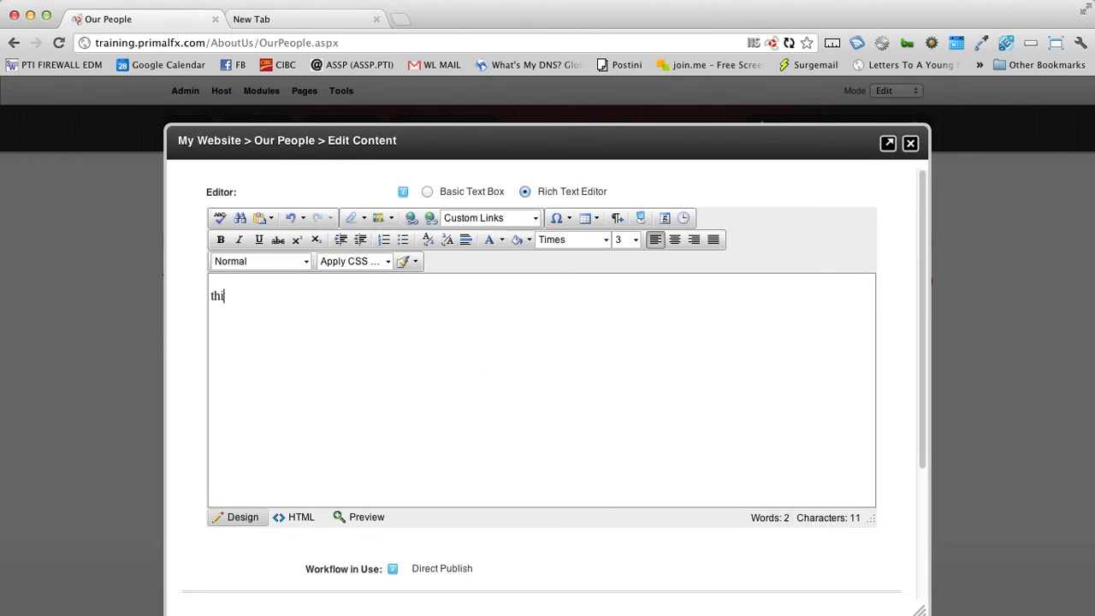
type("y typing")
scroll(496, 543, "down", 3)
left_click(215, 428)
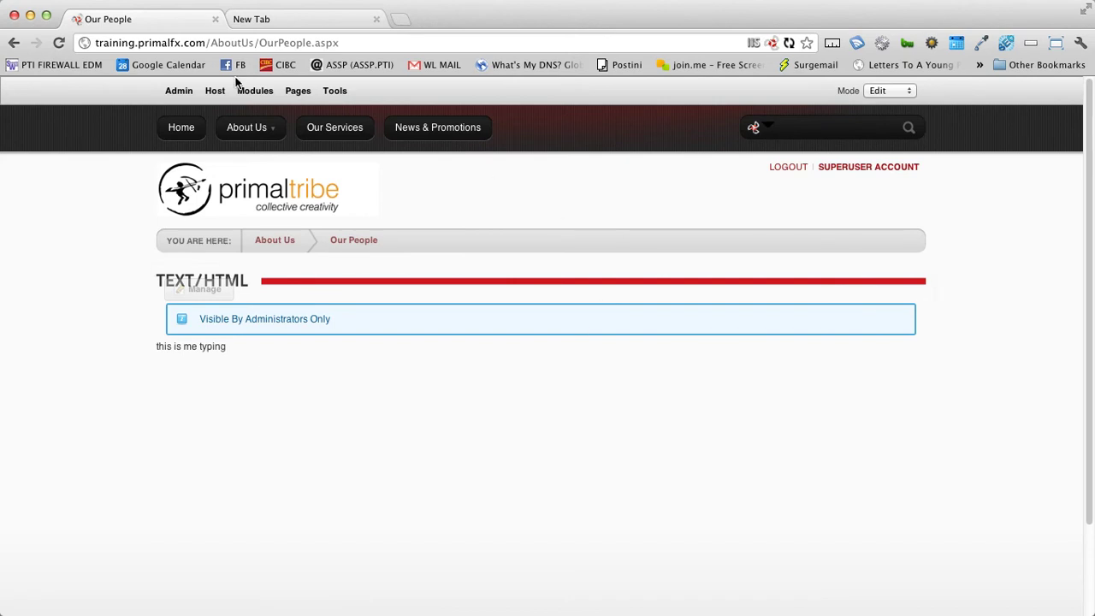
Step: Add another HTML module to the ContentPane, below the existing one
mouse_move(242, 94)
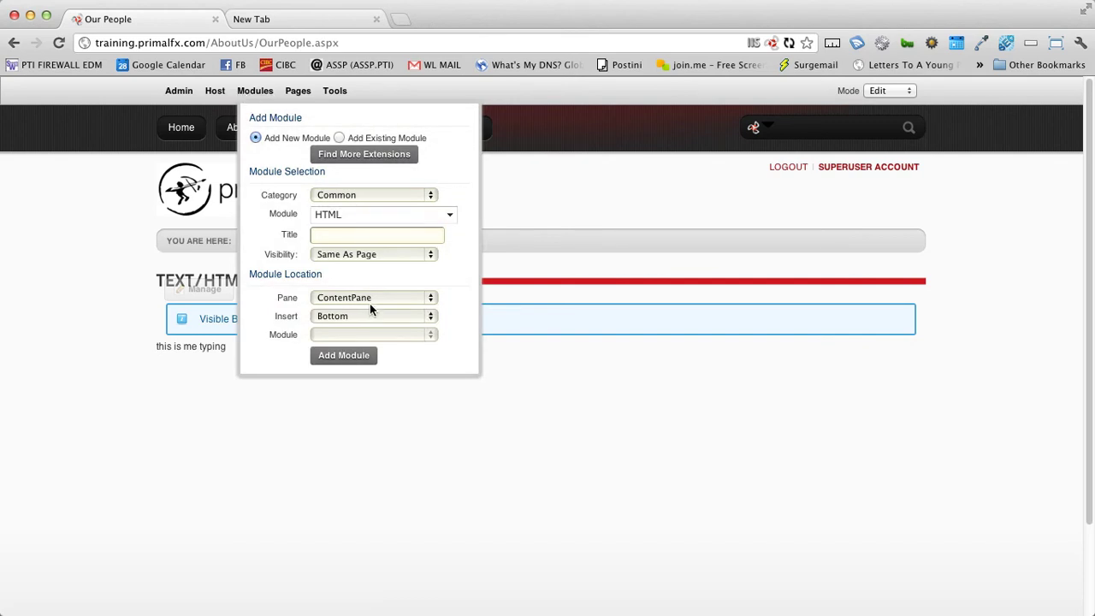
left_click(359, 366)
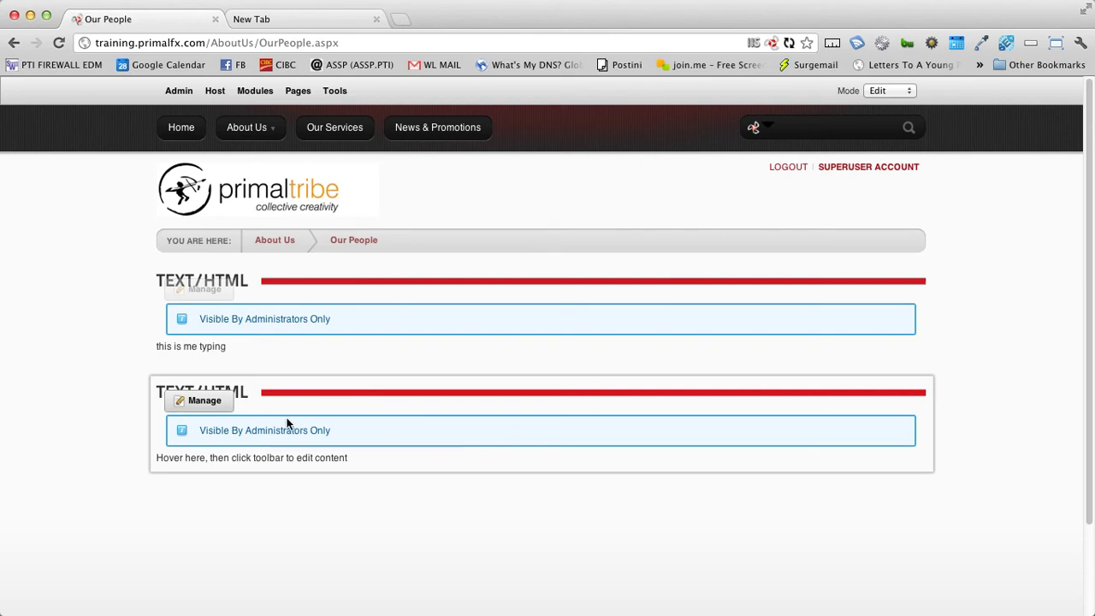
mouse_move(213, 408)
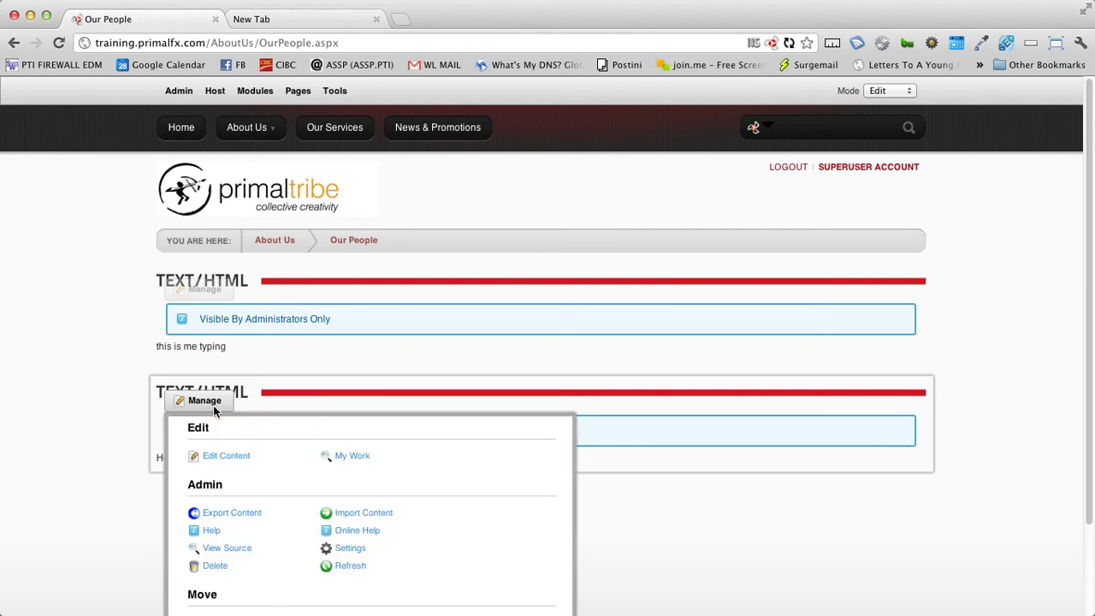
Step: In the second module's settings, overwrite the Text/HTML title with 'My Content'
left_click(359, 552)
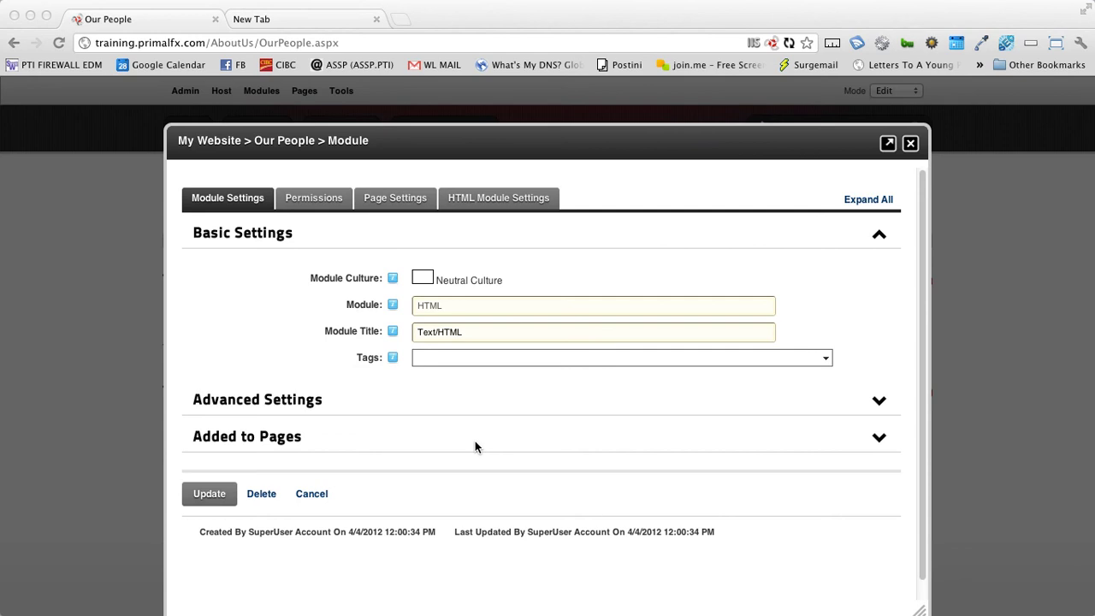
left_click(479, 335)
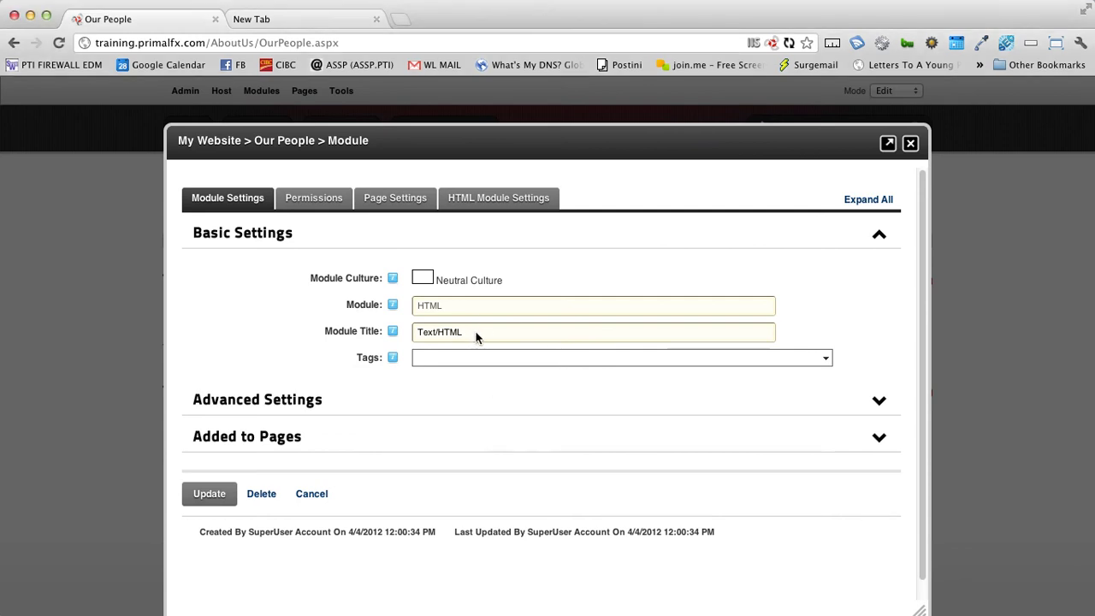
left_click(488, 333)
left_click_drag(489, 333, 396, 331)
mouse_move(393, 331)
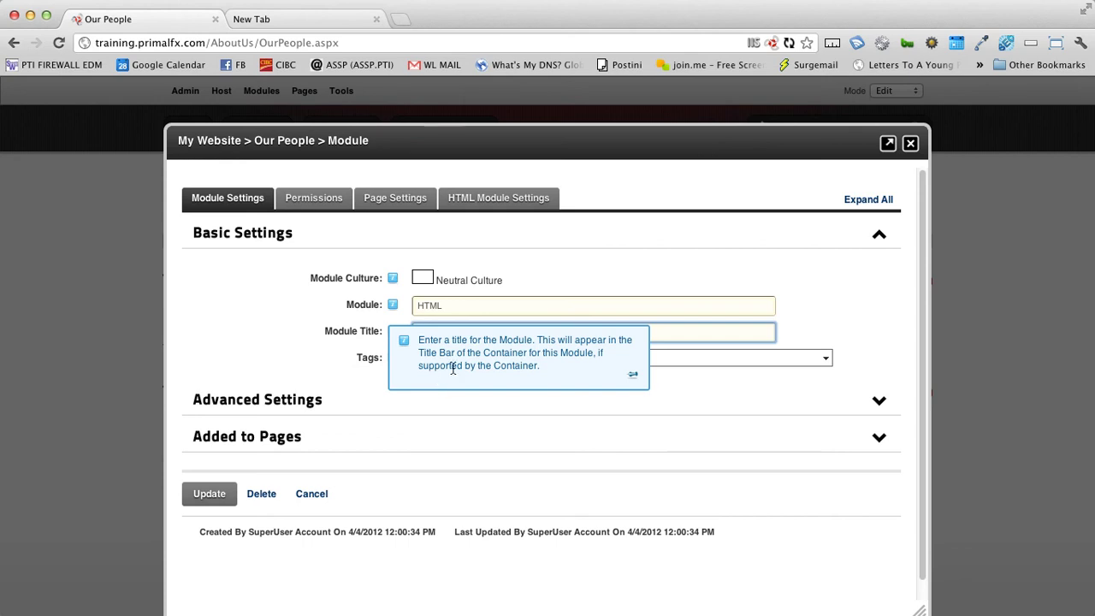
left_click_drag(486, 334, 415, 333)
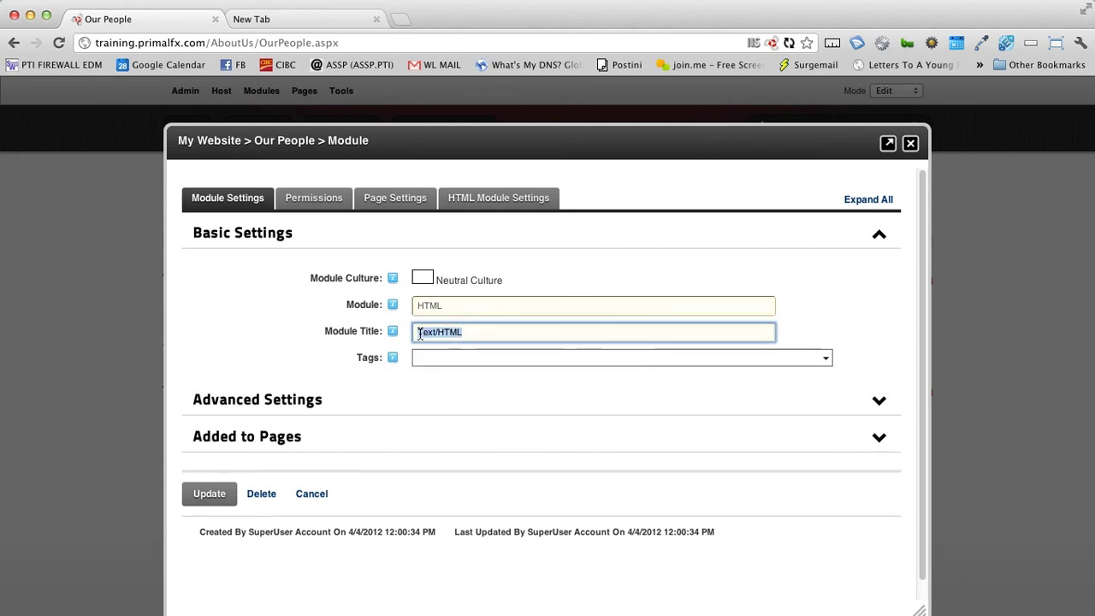
type("My Cone")
key("BackSpace")
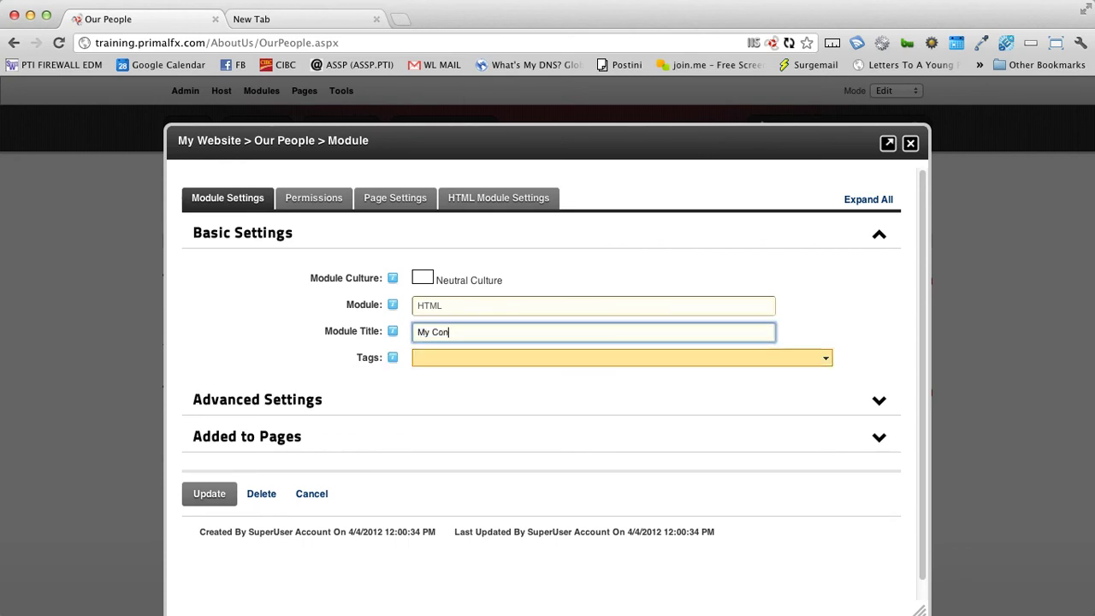
type("tent")
Step: Check the 'My Content' module title and save the settings with Update
left_click(431, 369)
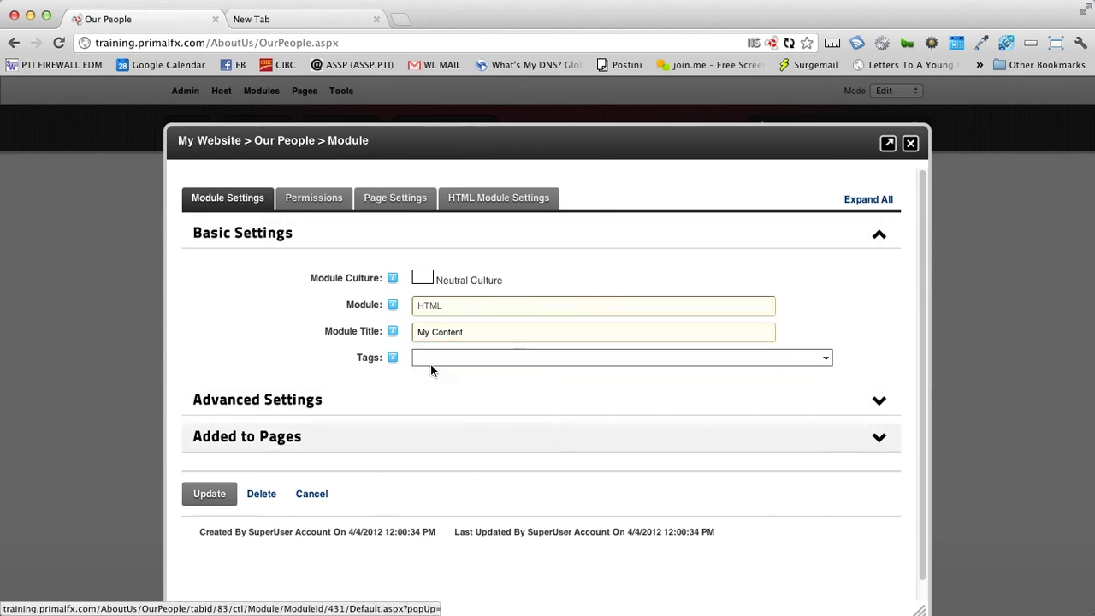
left_click(471, 334)
left_click_drag(471, 335, 418, 334)
left_click(418, 333)
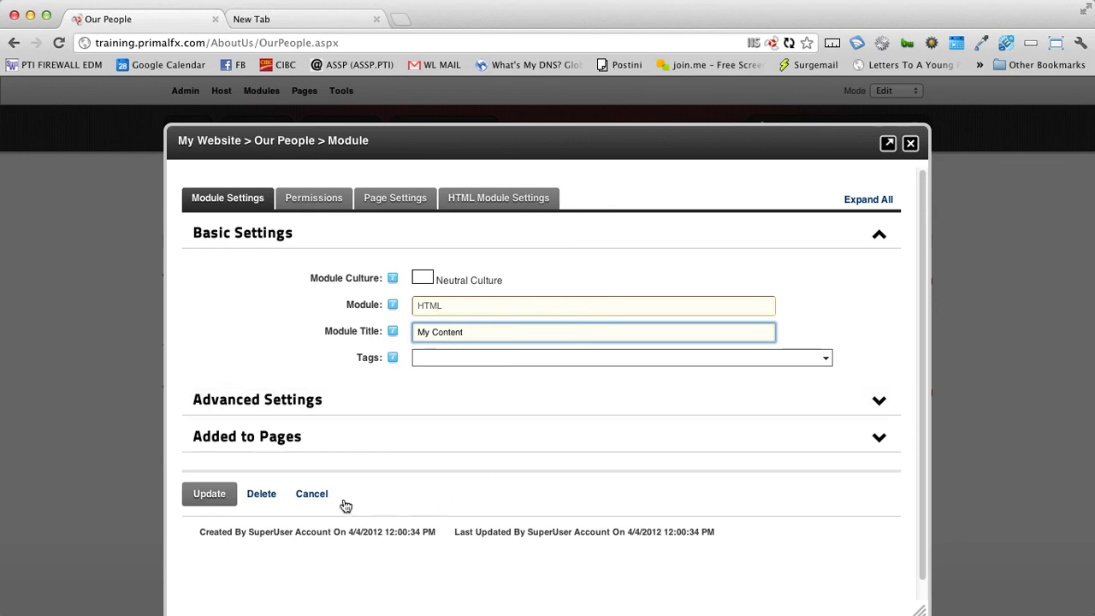
left_click(209, 493)
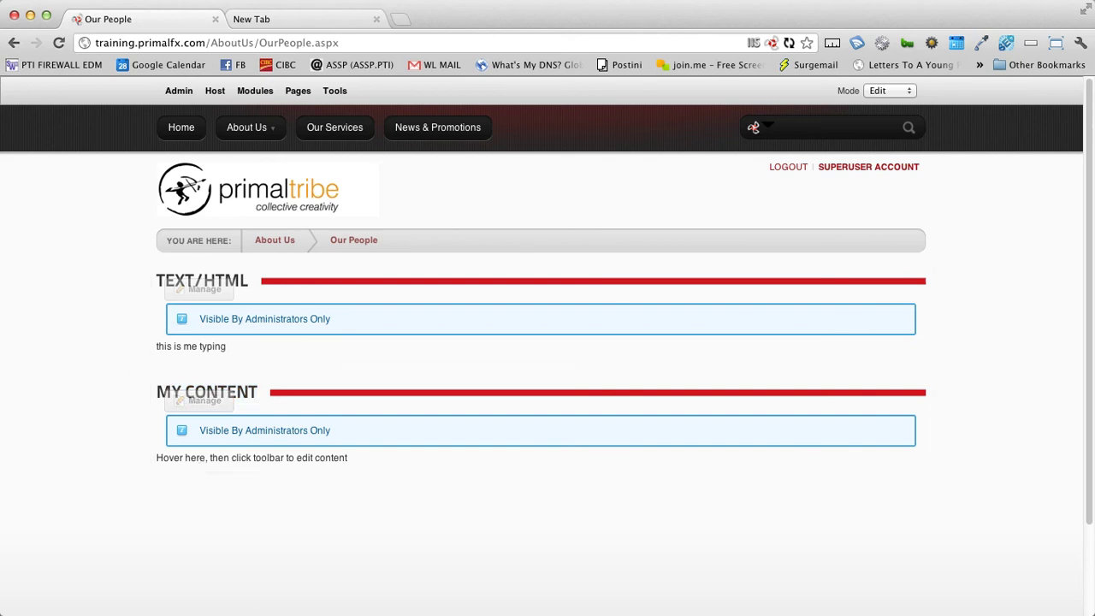
Step: Delete the first Text/HTML module and confirm, leaving only My Content
left_click(495, 421)
mouse_move(256, 295)
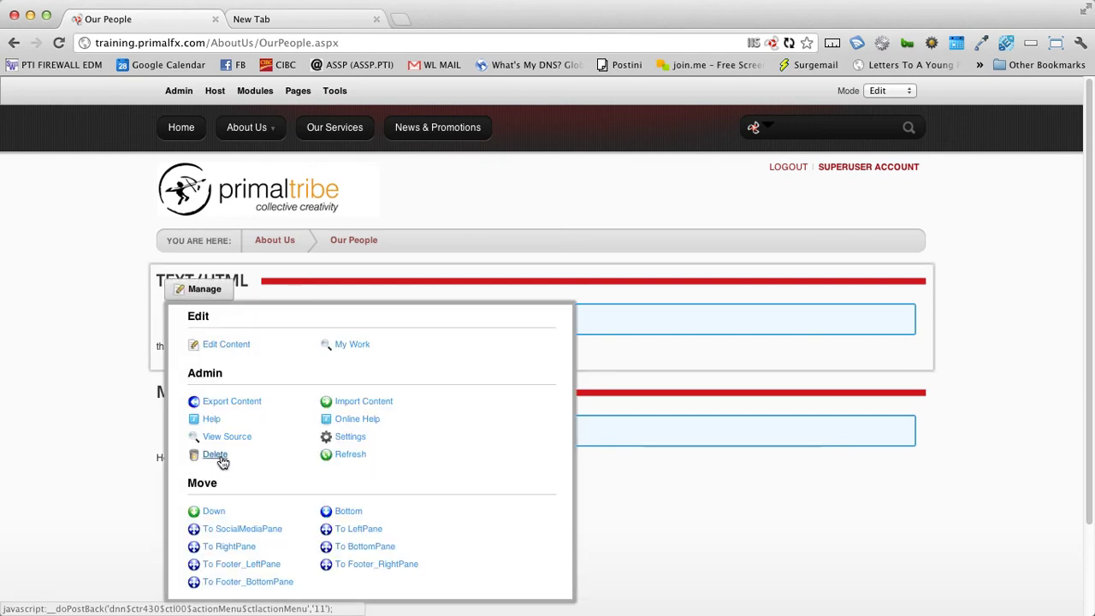
left_click(220, 460)
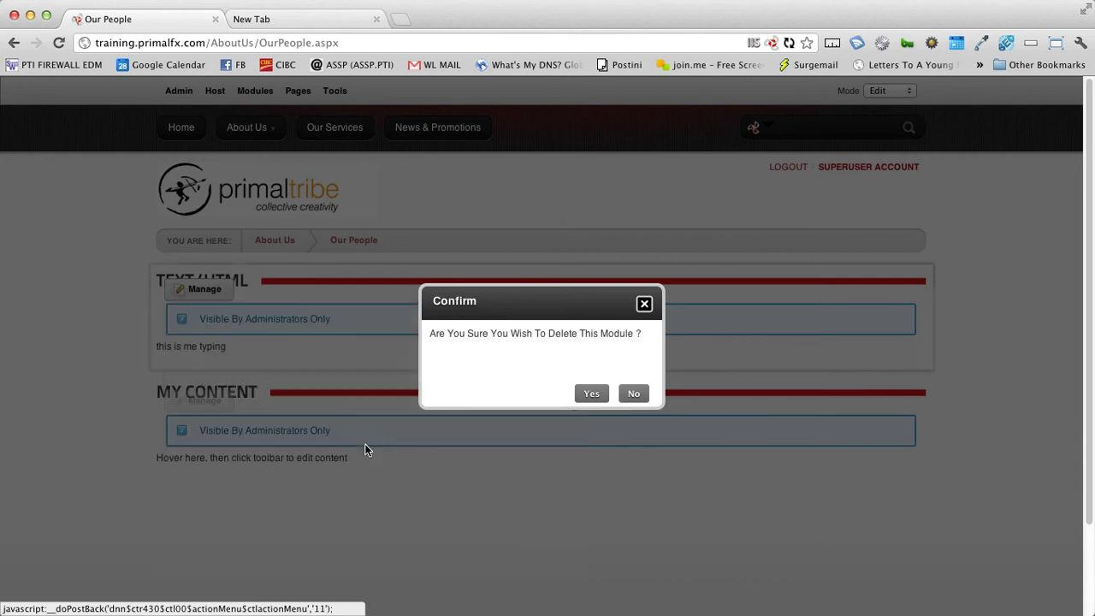
left_click(592, 396)
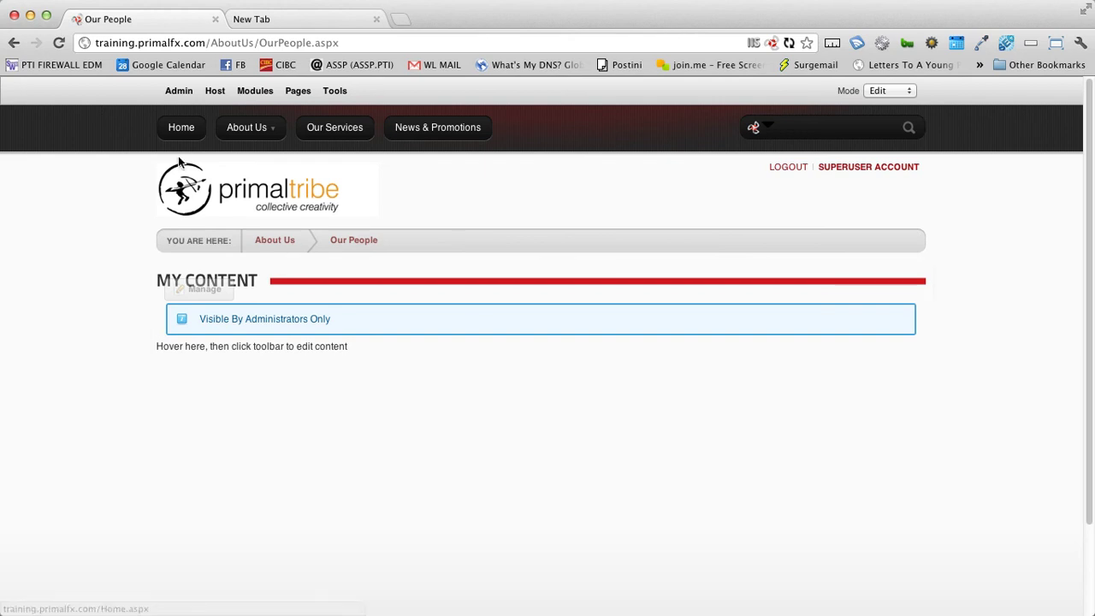
Step: Open the Recycle Bin's Modules list and select the 'Our People – Text/HTML' entry
mouse_move(174, 96)
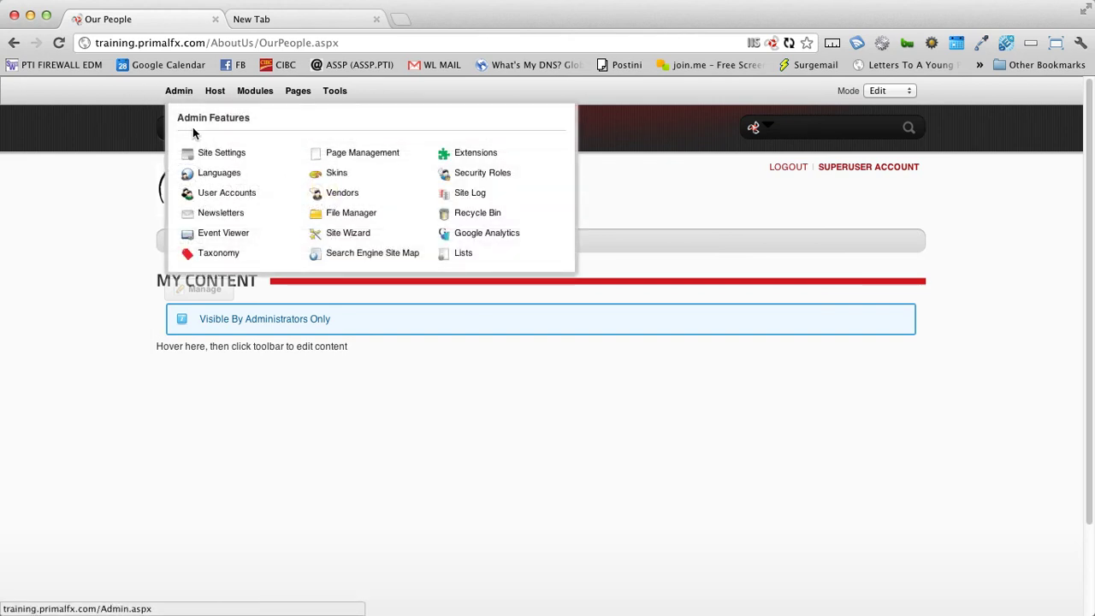
left_click(481, 214)
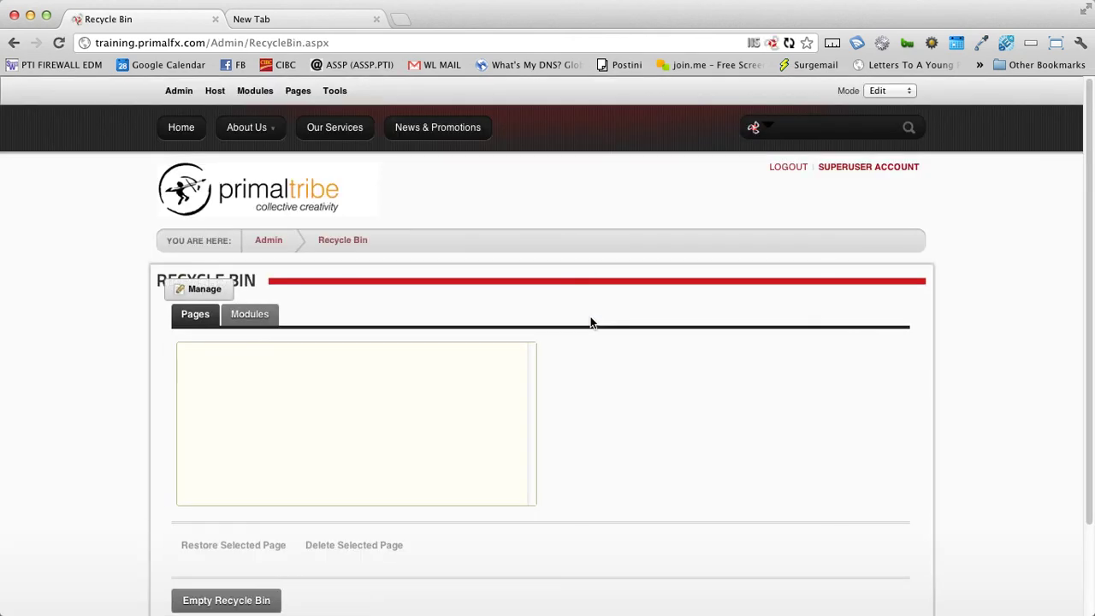
scroll(590, 393, "down", 1)
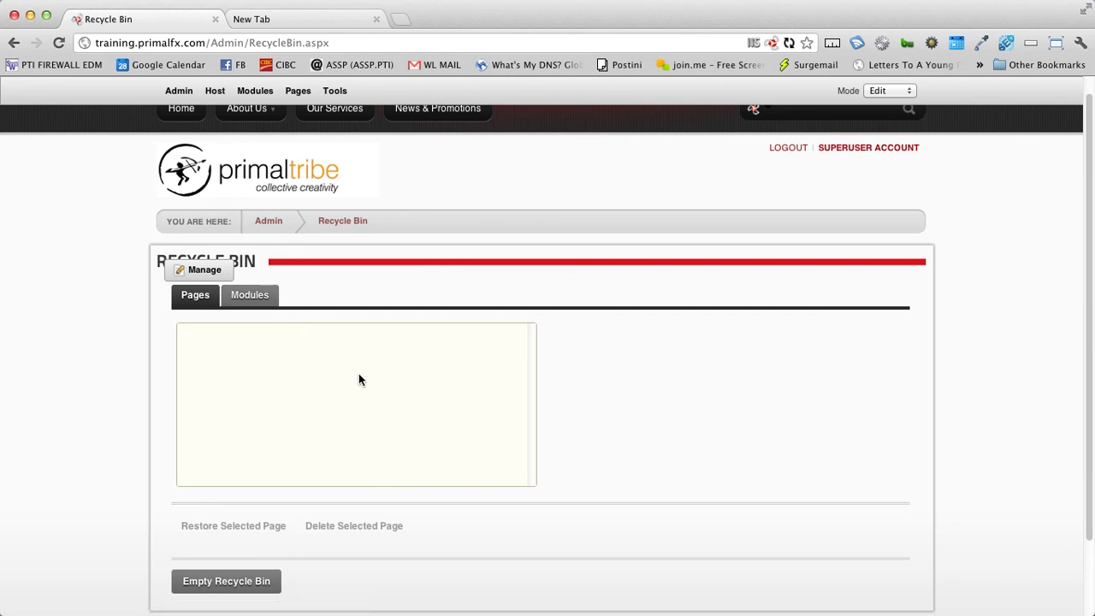
left_click(261, 301)
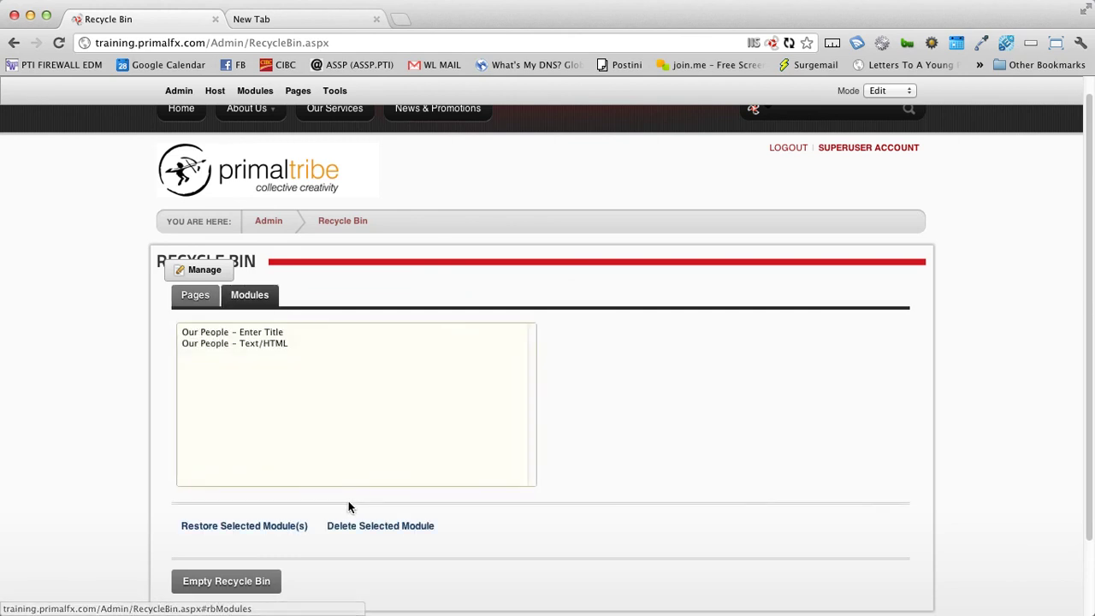
left_click(263, 344)
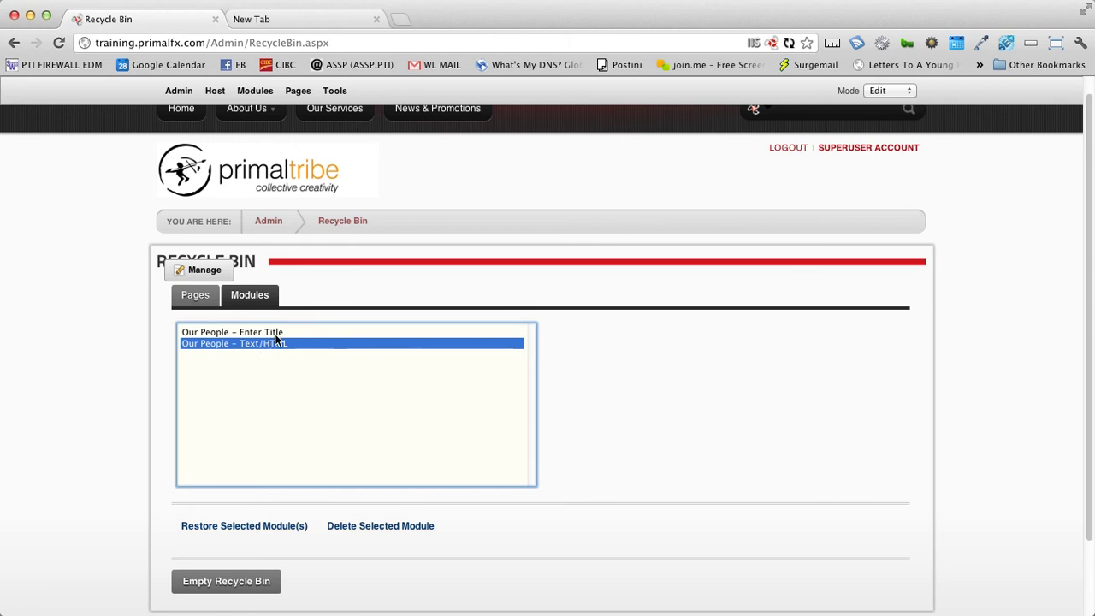
left_click(278, 333)
left_click(282, 343)
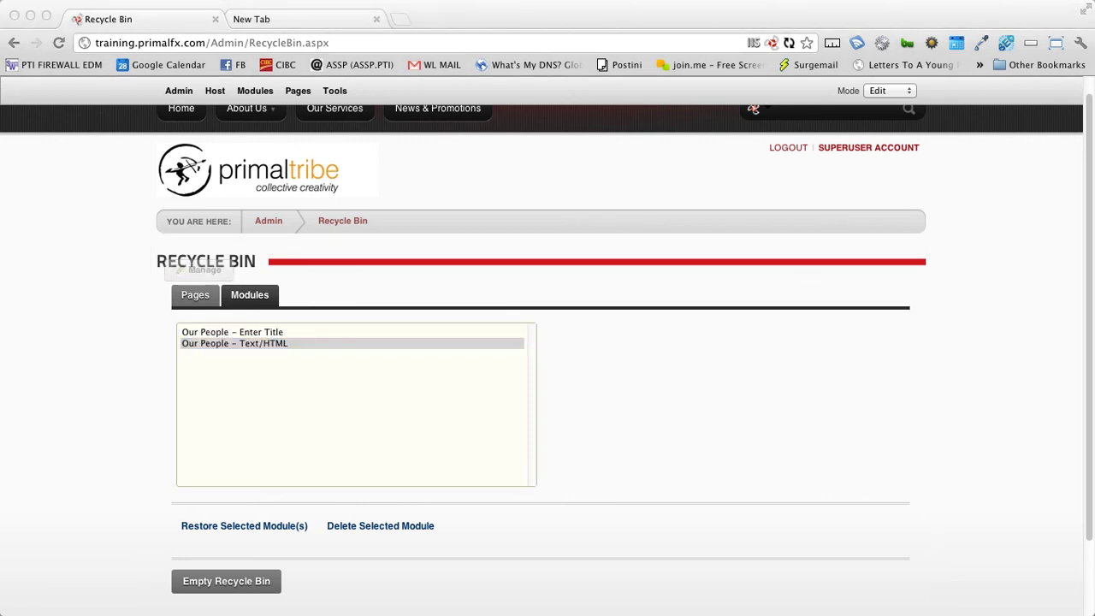
left_click(317, 466)
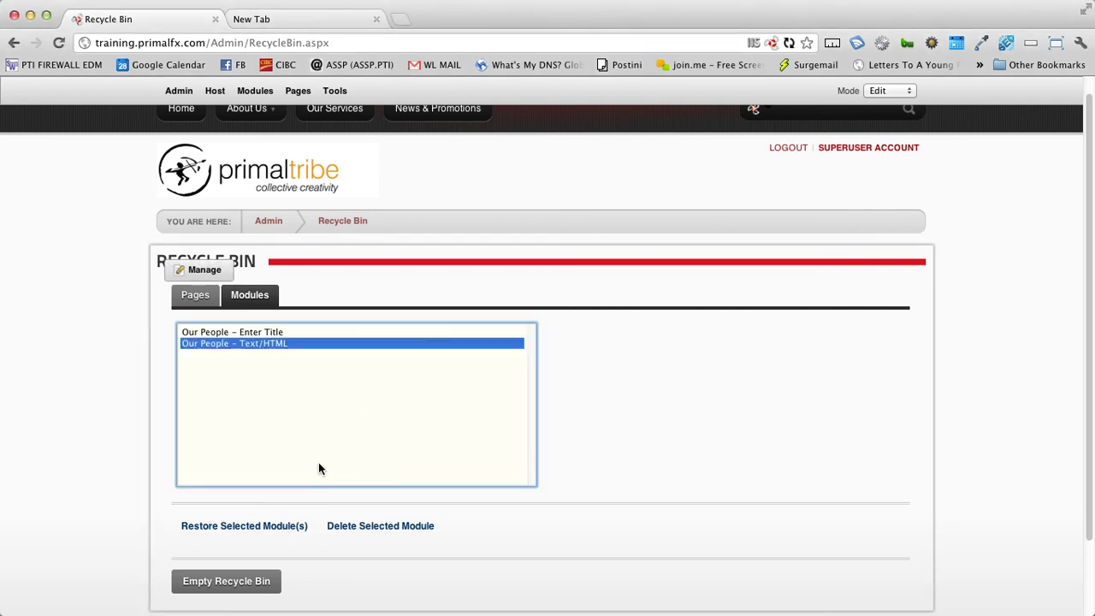